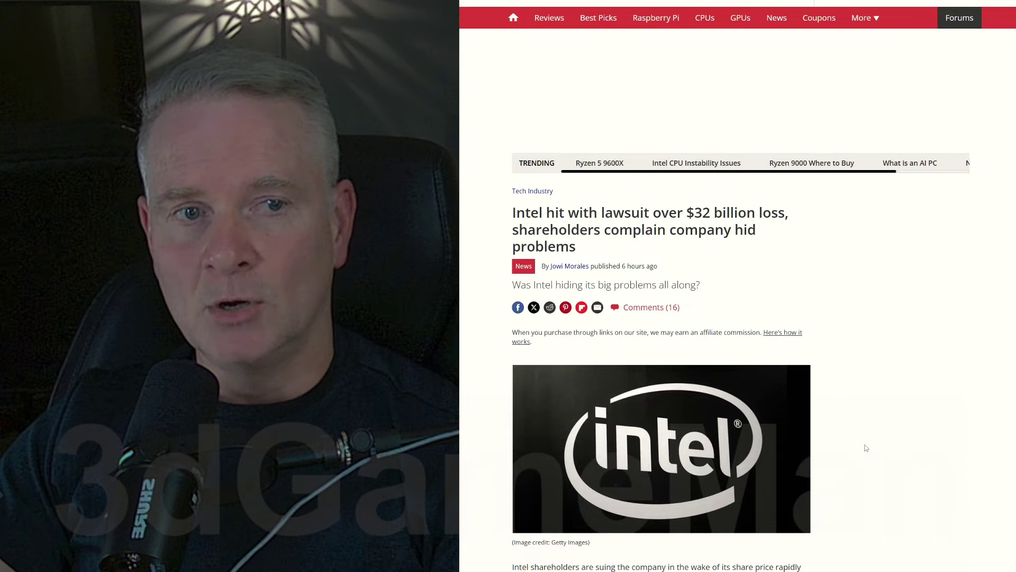
scroll(810, 542, "down", 4)
scroll(795, 477, "down", 4)
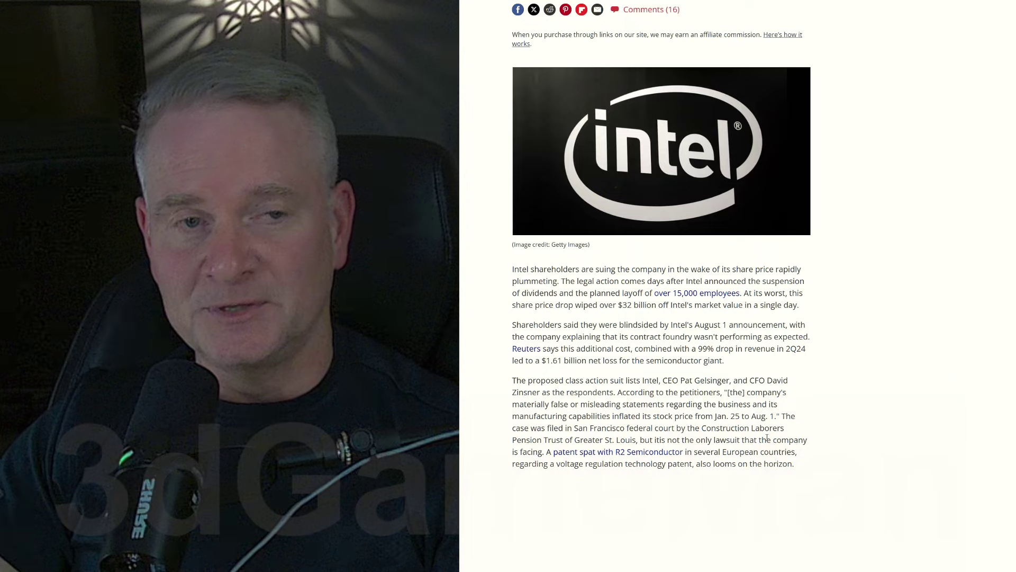
scroll(786, 435, "up", 3)
scroll(715, 429, "up", 3)
scroll(699, 427, "down", 3)
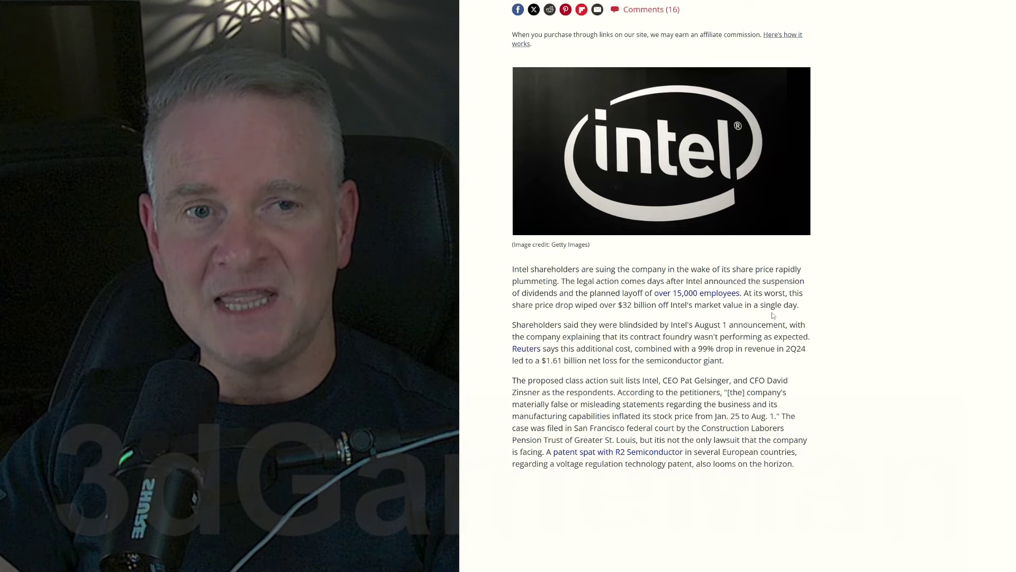
scroll(774, 315, "up", 1)
scroll(776, 327, "up", 2)
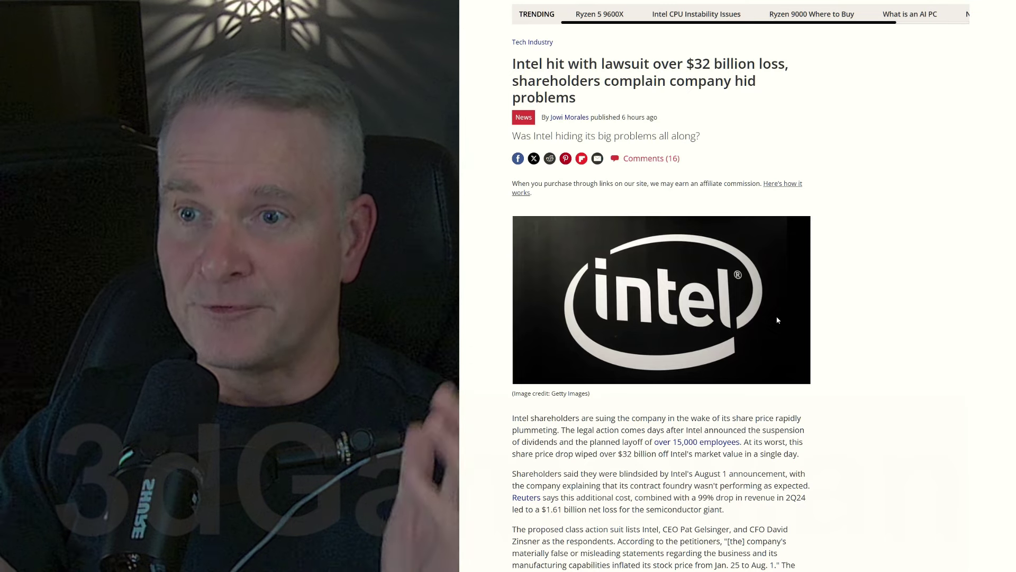